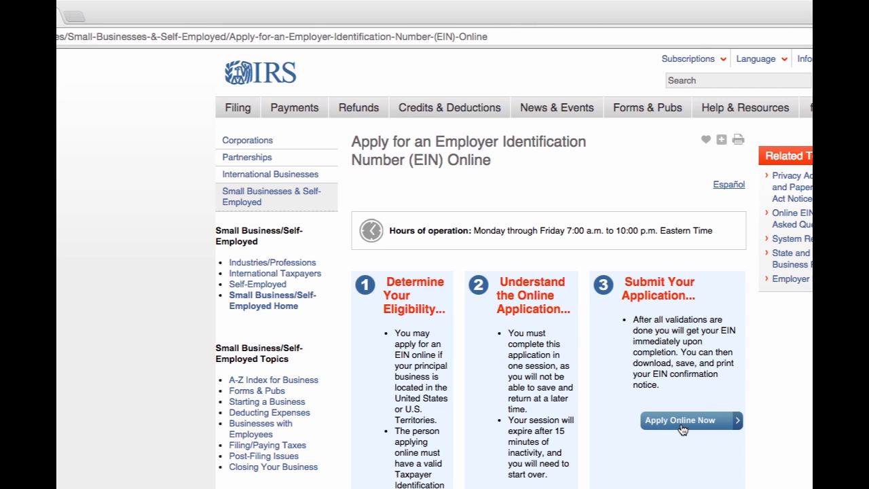
Open the online EIN application, accept the authorized-use notice and begin the application.
{"action": "left_click", "coordinate": [683, 421]}
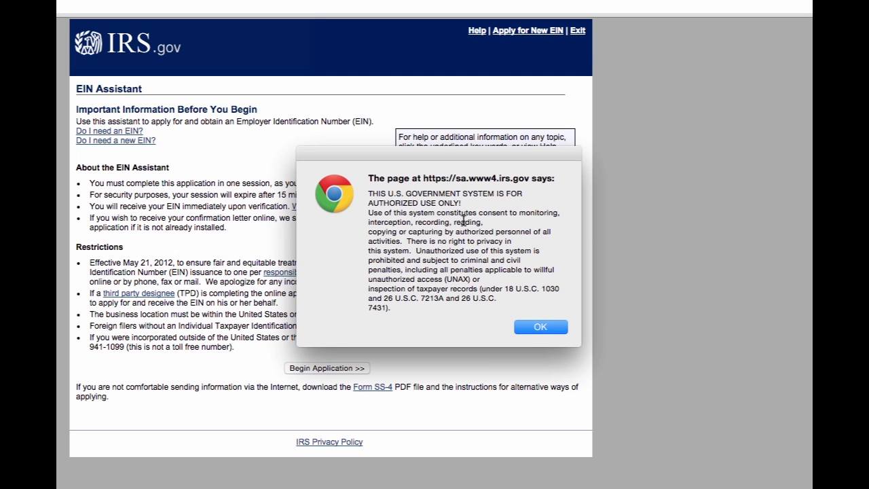
{"action": "left_click", "coordinate": [536, 327]}
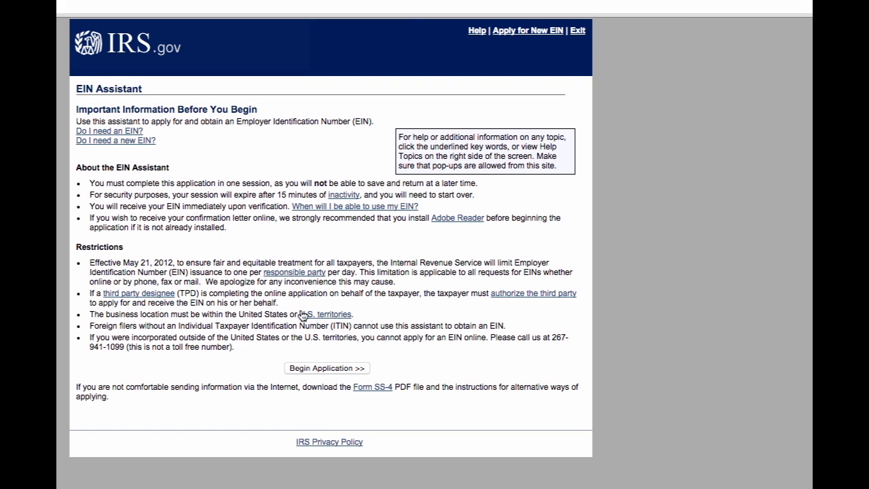
{"action": "left_click", "coordinate": [324, 372]}
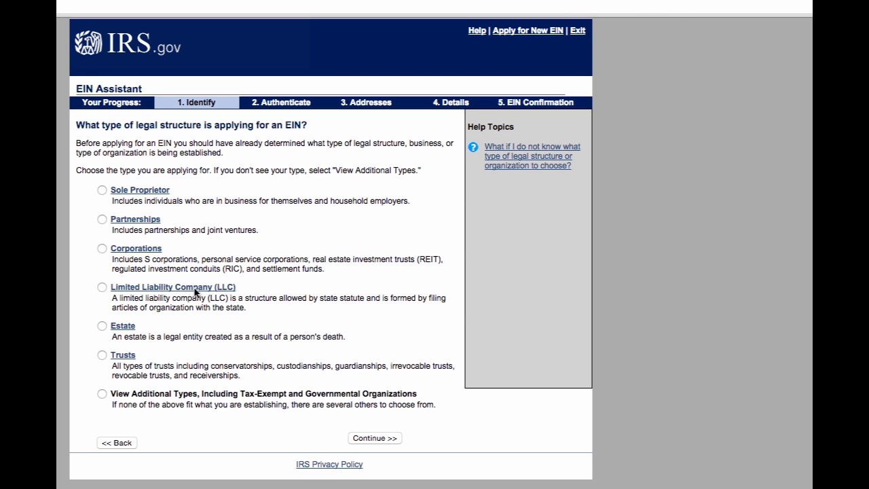
Choose Limited Liability Company (LLC) as the legal structure and confirm that choice.
{"action": "left_click", "coordinate": [103, 288]}
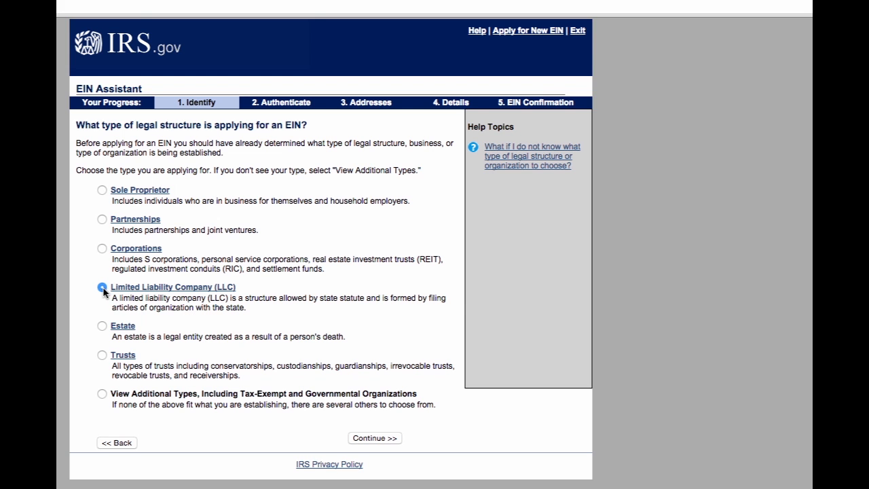
{"action": "left_click", "coordinate": [364, 440]}
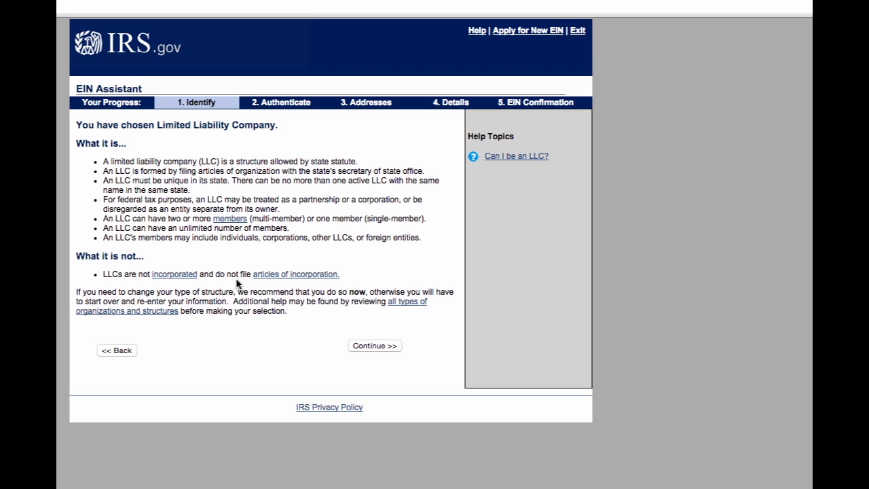
{"action": "left_click", "coordinate": [380, 349]}
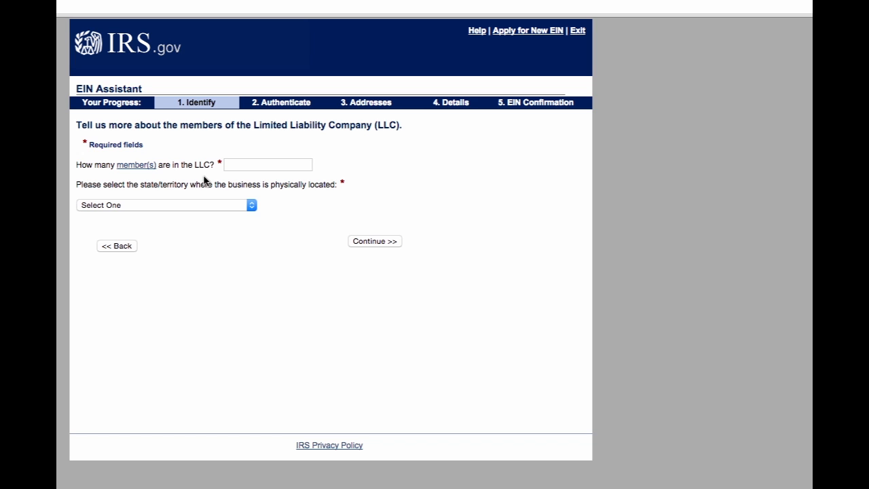
State that the LLC has 1 member and is located in Louisiana (LA), and confirm the single-member classification.
{"action": "left_click", "coordinate": [237, 165]}
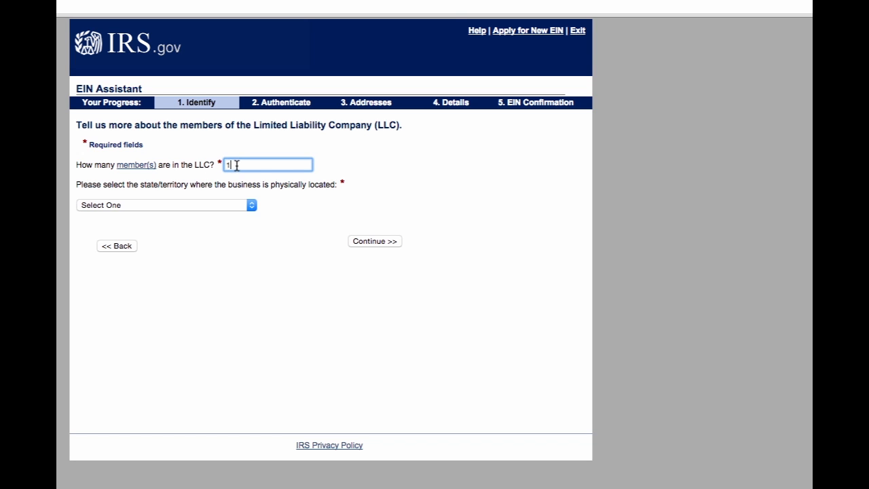
{"action": "type", "text": "1"}
{"action": "left_click", "coordinate": [224, 205]}
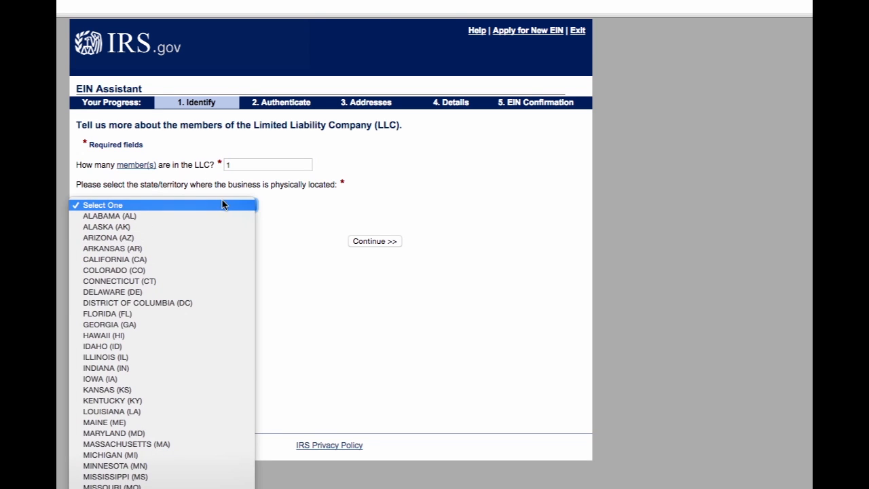
{"action": "left_click", "coordinate": [157, 411]}
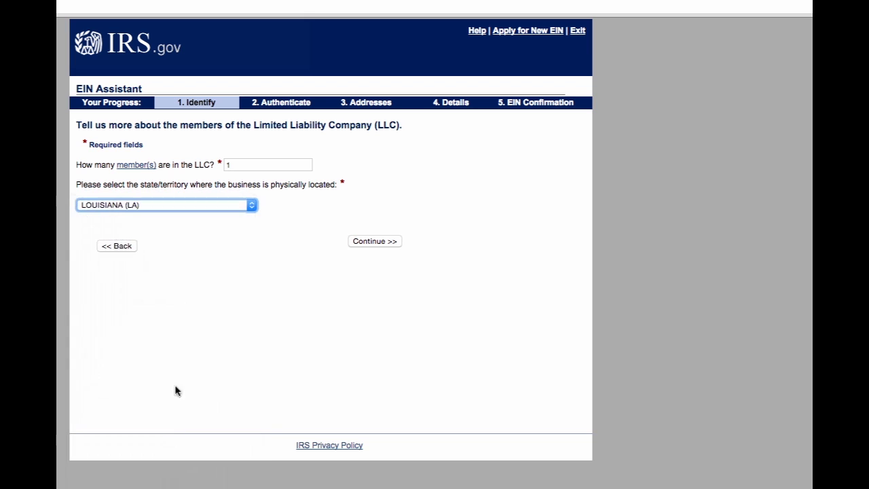
{"action": "left_click", "coordinate": [383, 242]}
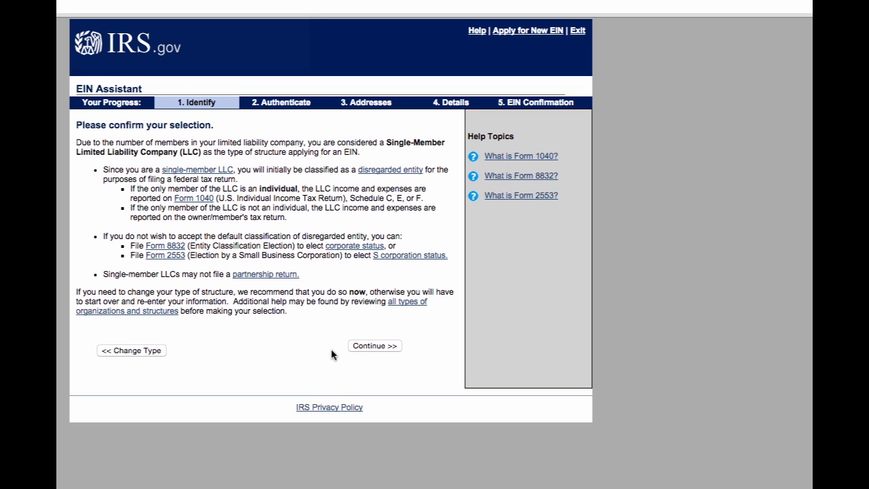
{"action": "left_click", "coordinate": [375, 348]}
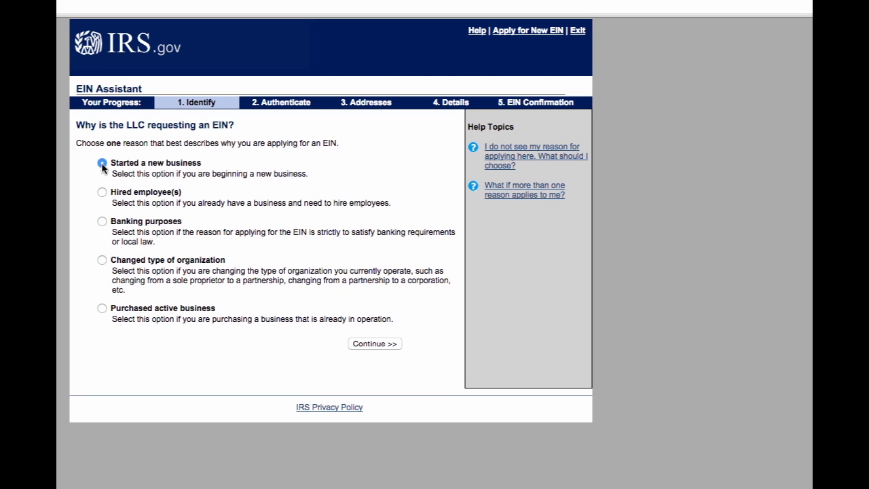
Submit "Started a new business" as the reason for the EIN and Individual as the responsible party type.
{"action": "left_click", "coordinate": [376, 345]}
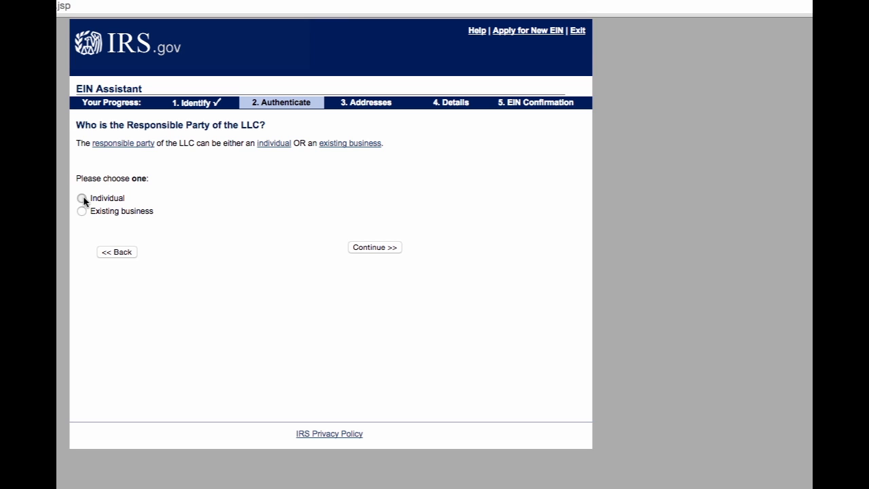
{"action": "left_click", "coordinate": [371, 248]}
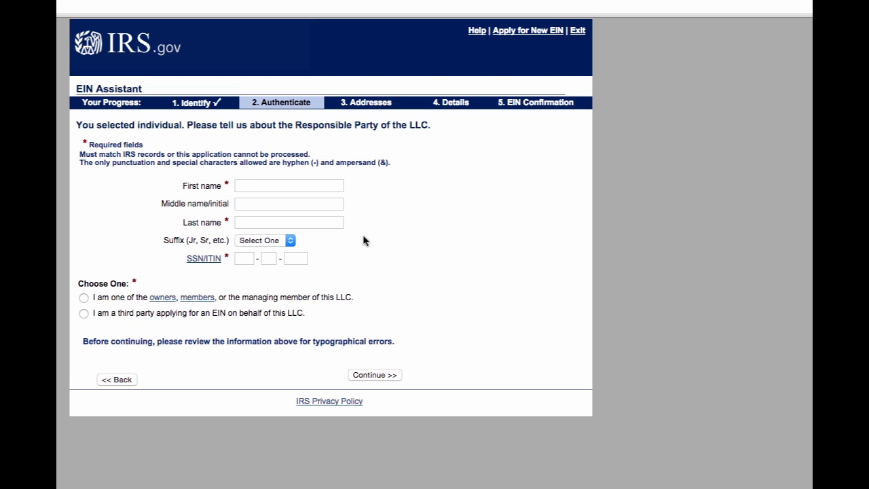
Enter the responsible party's first and last name and select a name suffix, leaving the middle name blank.
{"action": "left_click", "coordinate": [257, 186]}
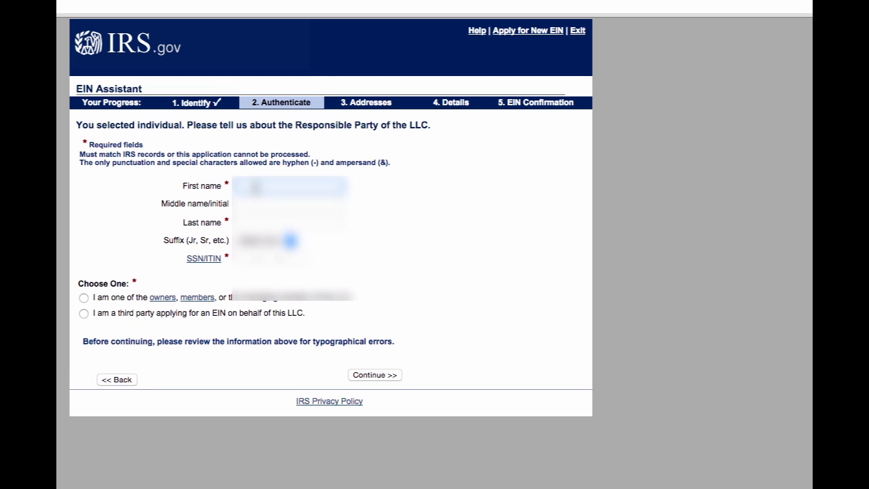
{"action": "type", "text": "??????"}
{"action": "key", "text": "Tab"}
{"action": "key", "text": "Tab"}
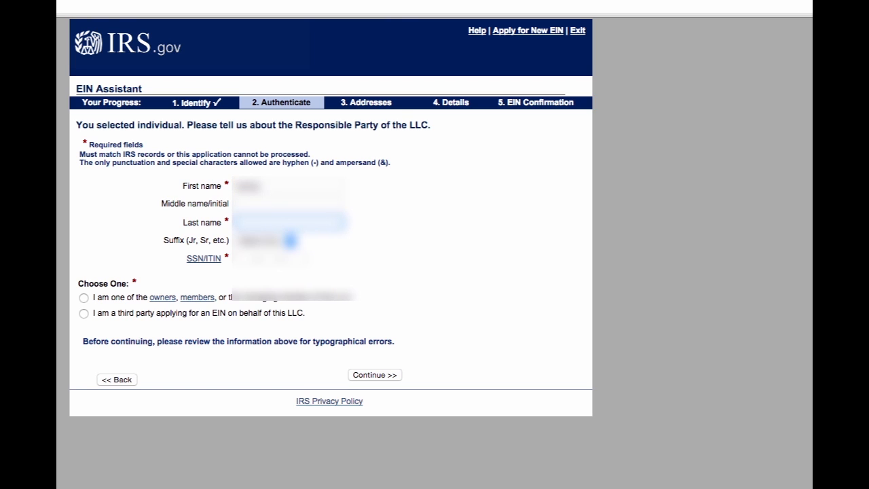
{"action": "type", "text": "??????"}
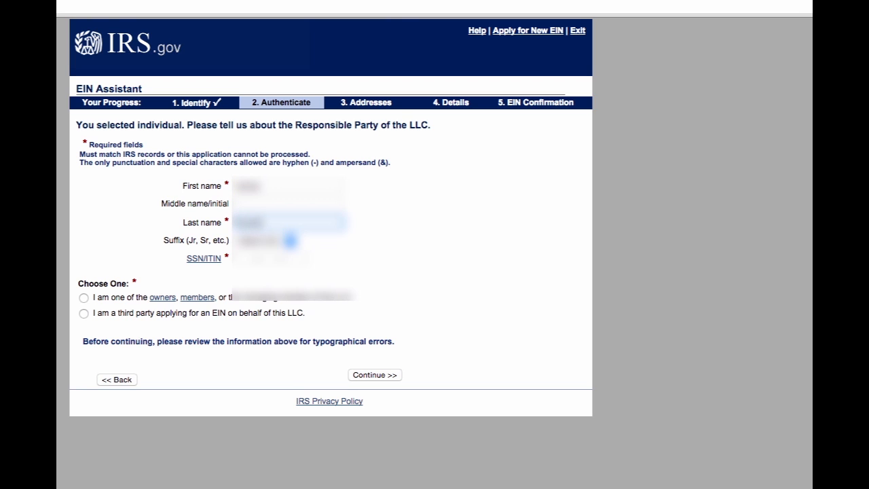
{"action": "type", "text": "???"}
{"action": "left_click", "coordinate": [284, 241]}
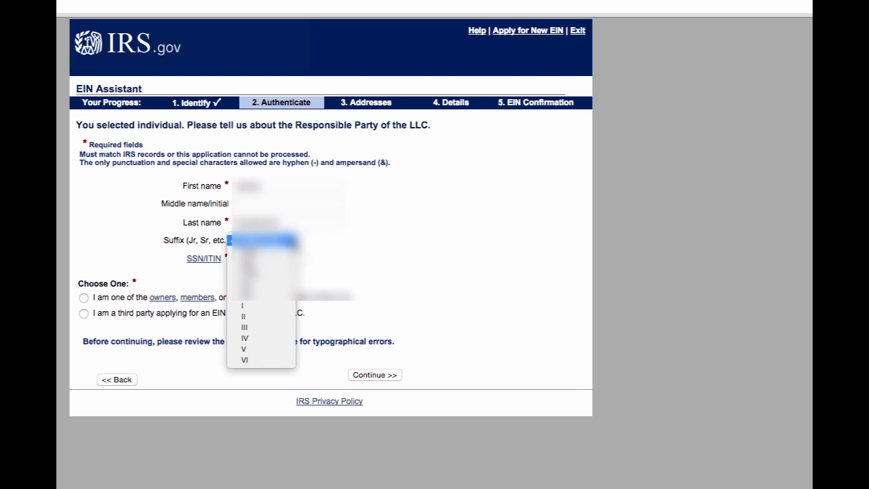
{"action": "left_click", "coordinate": [279, 297]}
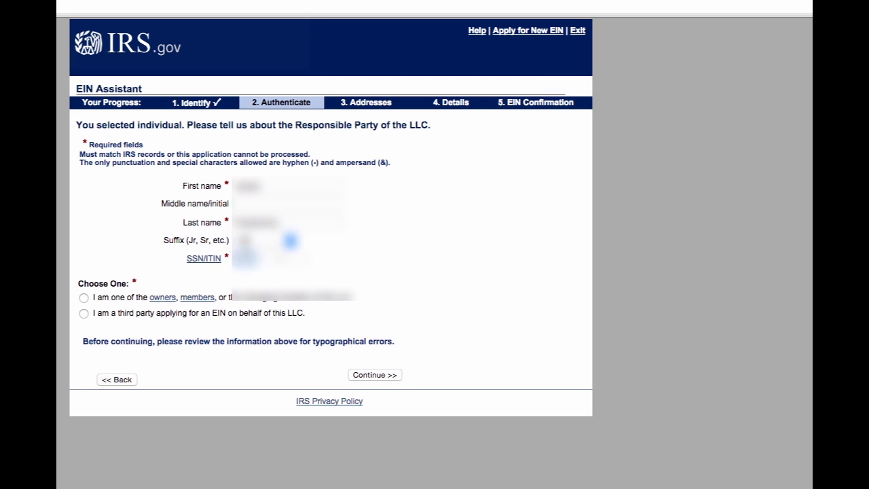
Enter the responsible party's SSN/ITIN, declare being an owner, member or managing member of the LLC, and submit the details.
{"action": "type", "text": "???"}
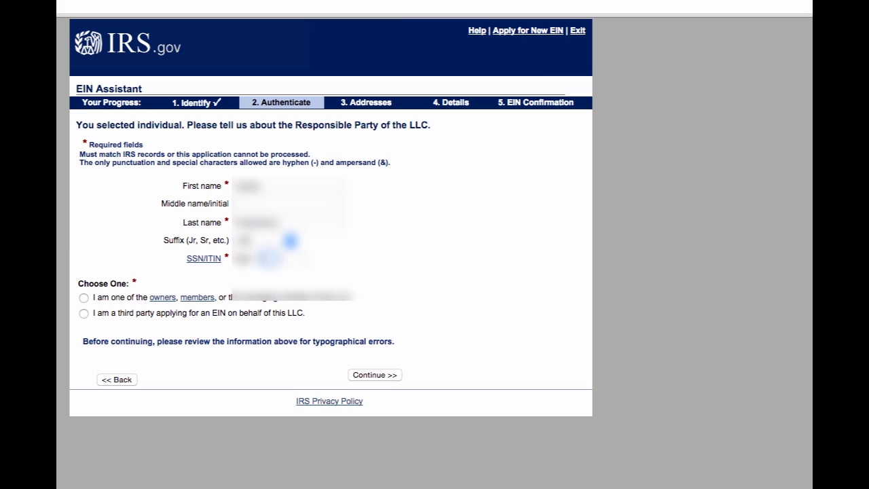
{"action": "type", "text": "??????"}
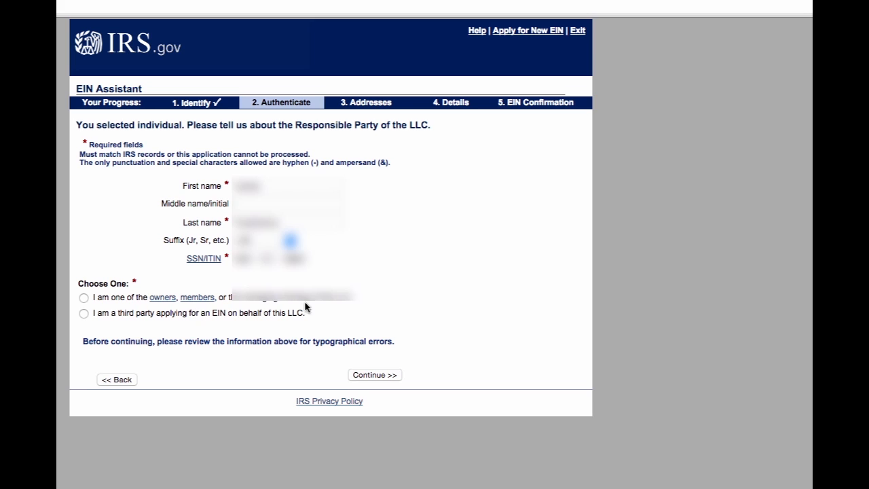
{"action": "left_click", "coordinate": [84, 298]}
{"action": "left_click", "coordinate": [374, 376]}
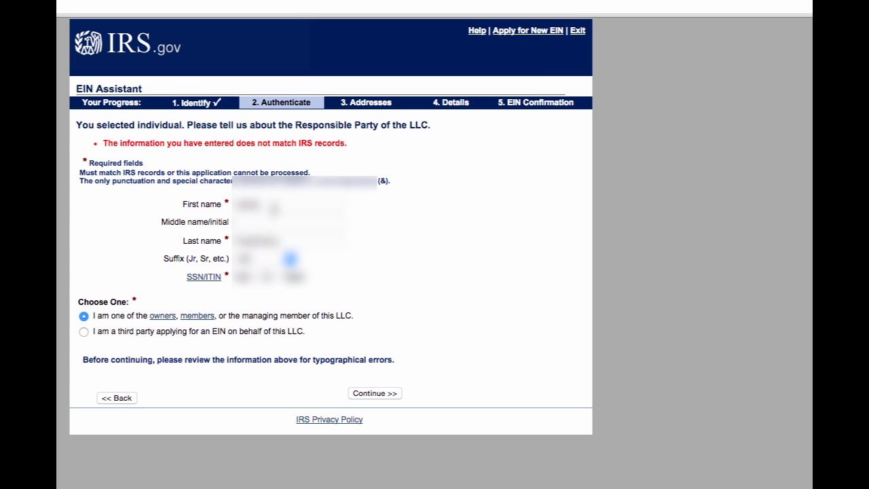
Replace the responsible party's first and last name with the corrected ones.
{"action": "double_click", "coordinate": [273, 208]}
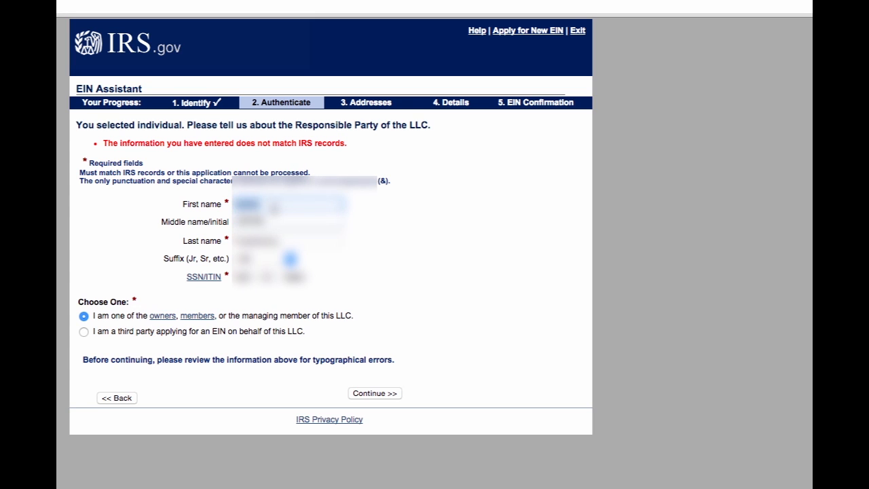
{"action": "type", "text": "??????"}
{"action": "key", "text": "Tab"}
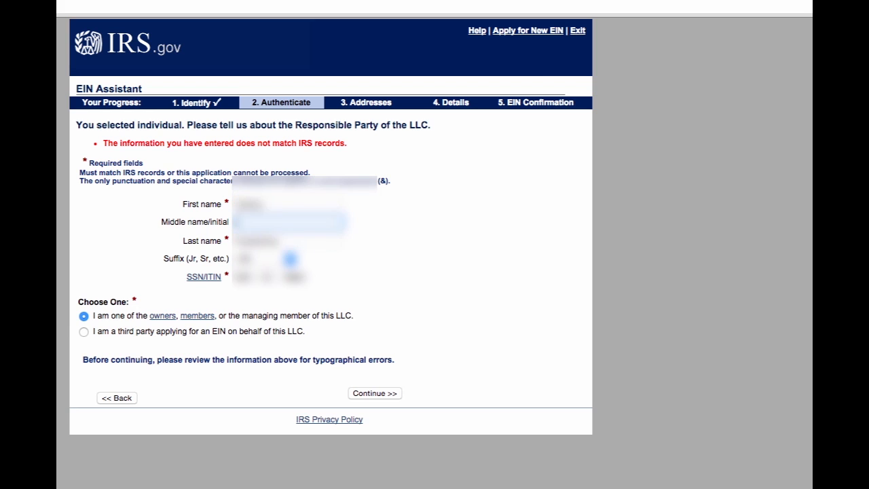
{"action": "key", "text": "Tab"}
{"action": "type", "text": "????"}
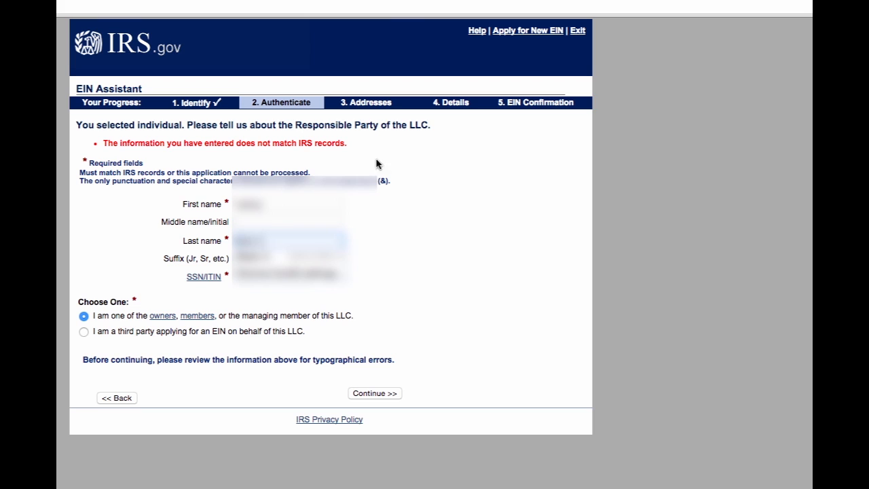
{"action": "key", "text": "Tab"}
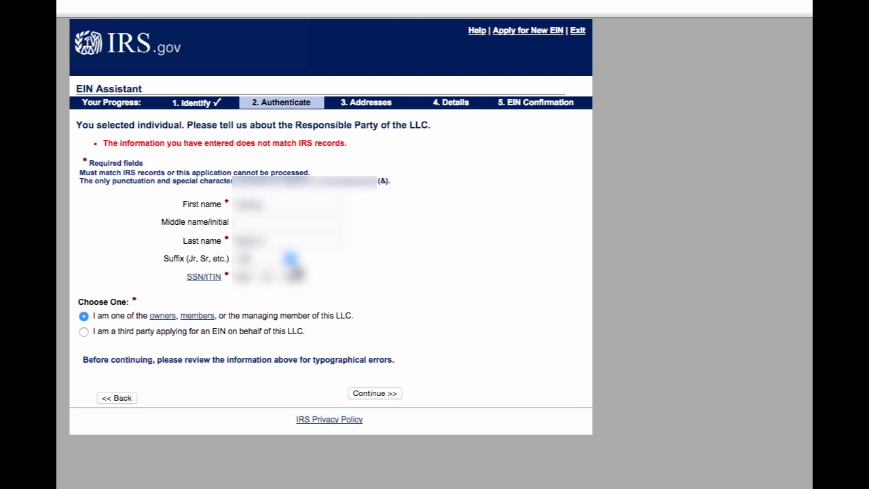
{"action": "left_click", "coordinate": [284, 243]}
{"action": "key", "text": "BackSpace"}
{"action": "key", "text": "BackSpace"}
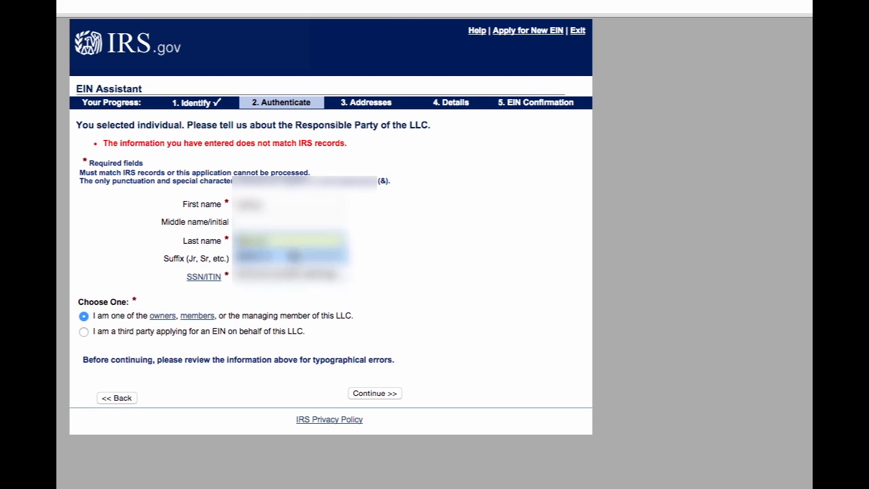
{"action": "left_click", "coordinate": [399, 243]}
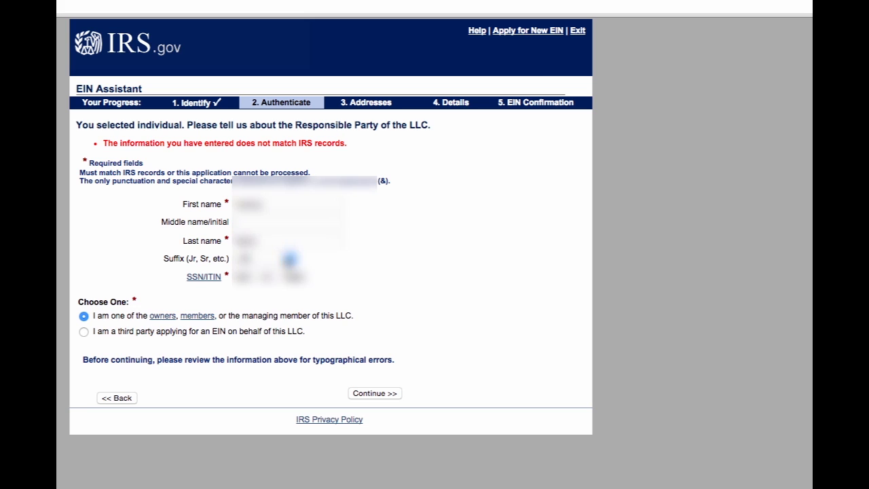
Change the responsible party's suffix selection and resubmit the details.
{"action": "left_click", "coordinate": [287, 261]}
{"action": "left_click", "coordinate": [287, 247]}
{"action": "left_click", "coordinate": [385, 394]}
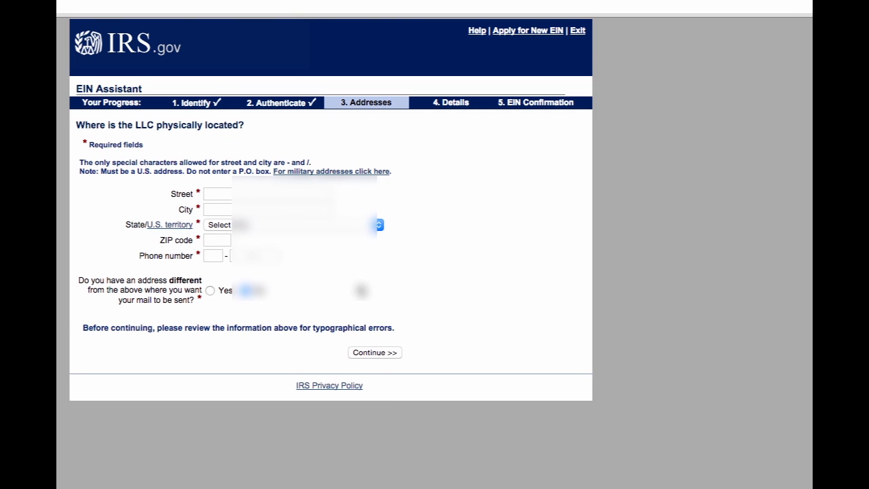
Fill in the LLC's physical address and phone number from the saved autofill entry matching the street number.
{"action": "left_click", "coordinate": [222, 193]}
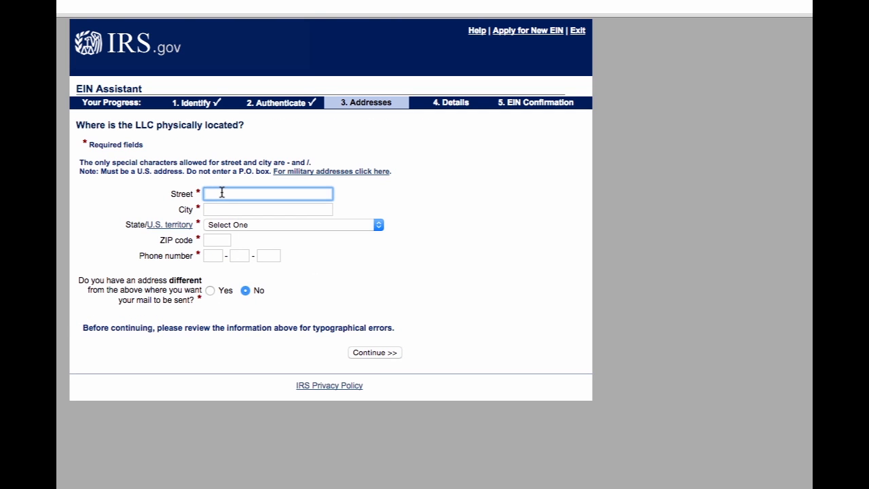
{"action": "type", "text": "18"}
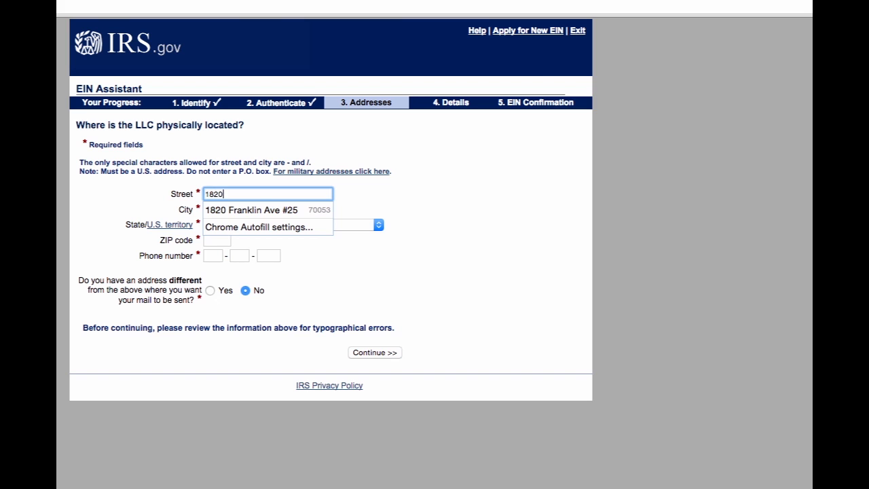
{"action": "type", "text": "20"}
{"action": "left_click", "coordinate": [257, 210]}
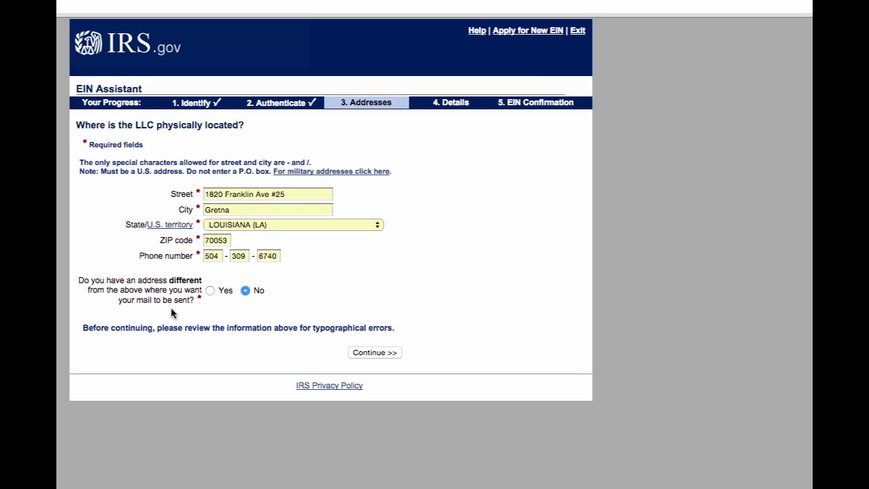
Answer No to having a different mailing address, submit the location and accept the database version of the address.
{"action": "left_click", "coordinate": [211, 292]}
{"action": "left_click", "coordinate": [246, 292]}
{"action": "left_click", "coordinate": [374, 353]}
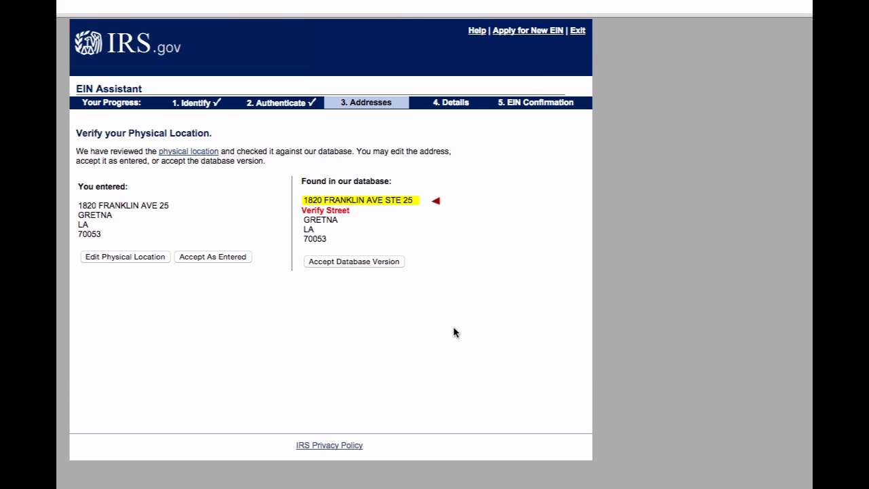
{"action": "left_click", "coordinate": [332, 264]}
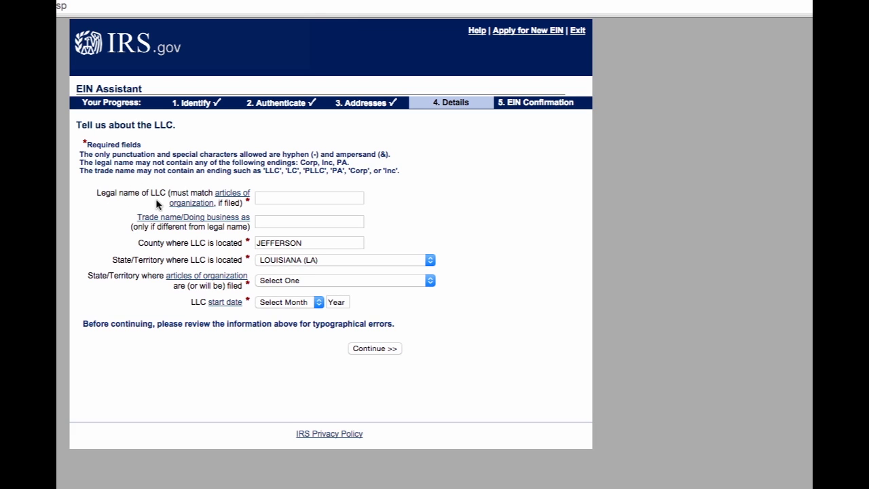
Enter Uptown Cakes & Things LLC as the LLC's legal name and choose Louisiana as the state where its articles of organization are filed.
{"action": "left_click", "coordinate": [279, 198]}
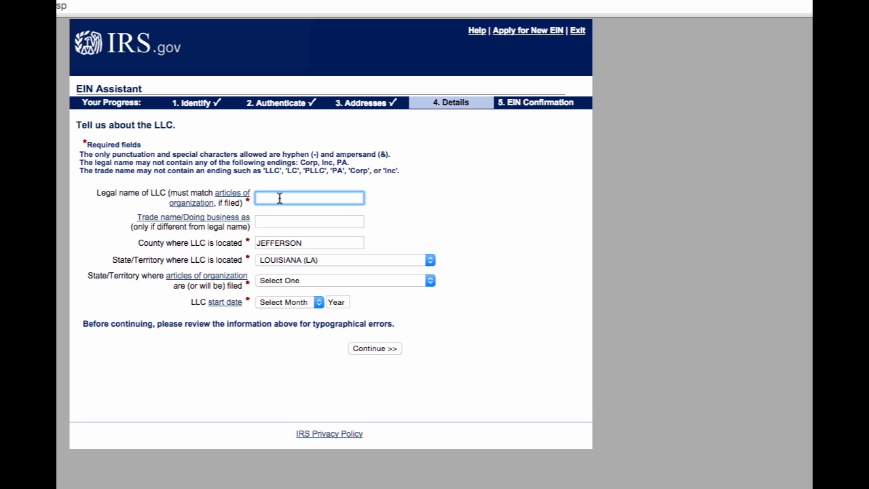
{"action": "type", "text": "Uptown Cakes & Things LLC"}
{"action": "left_click", "coordinate": [289, 222]}
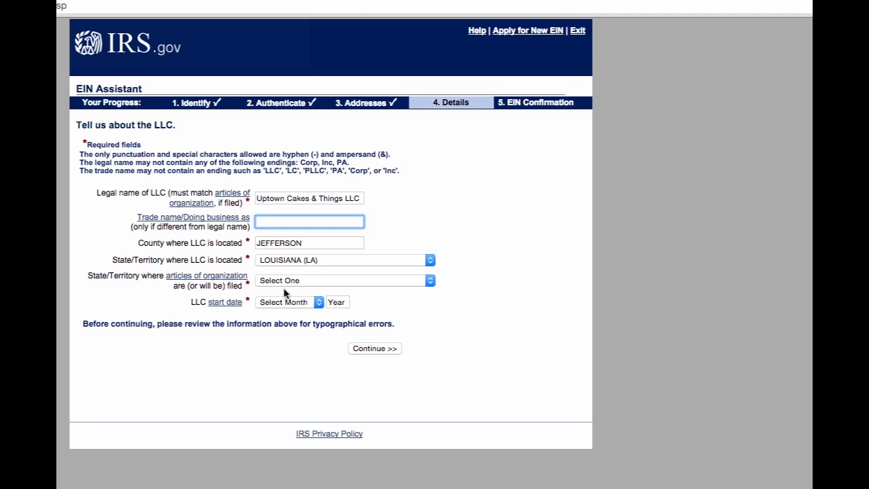
{"action": "left_click", "coordinate": [338, 280]}
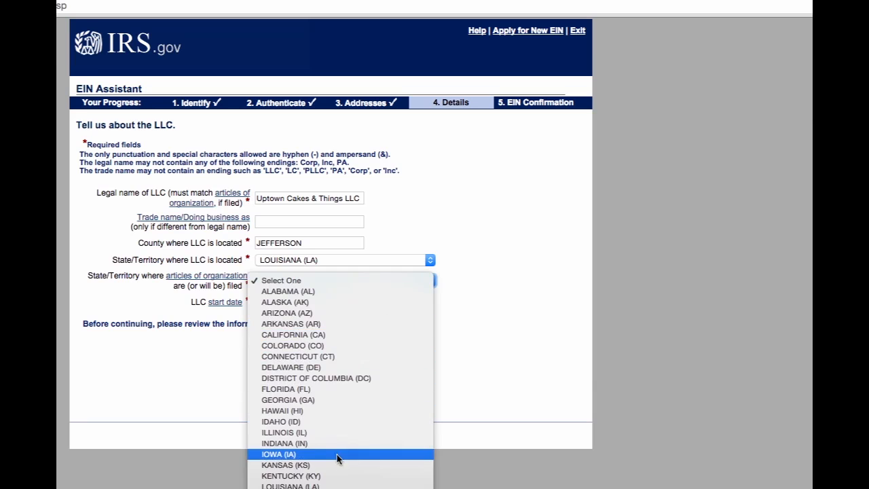
{"action": "left_click", "coordinate": [329, 486]}
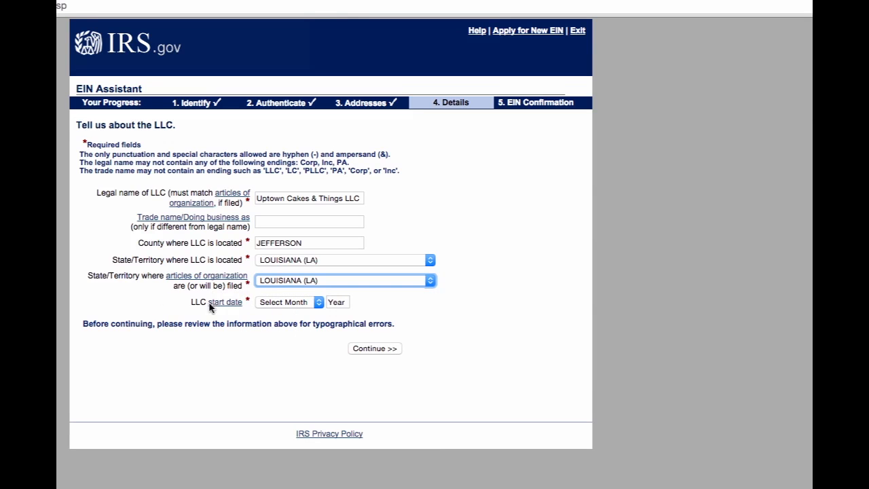
Set the LLC start date to September 2015 and submit the LLC details.
{"action": "left_click", "coordinate": [317, 305]}
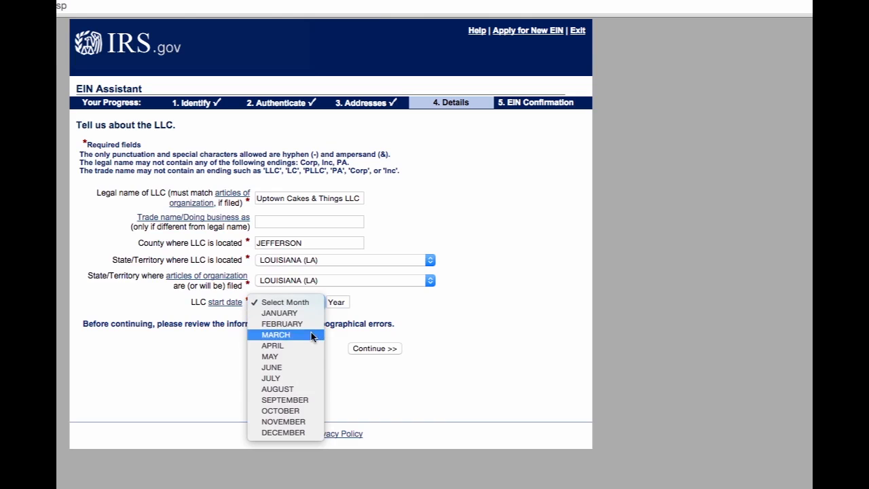
{"action": "left_click", "coordinate": [299, 404]}
{"action": "left_click", "coordinate": [332, 301]}
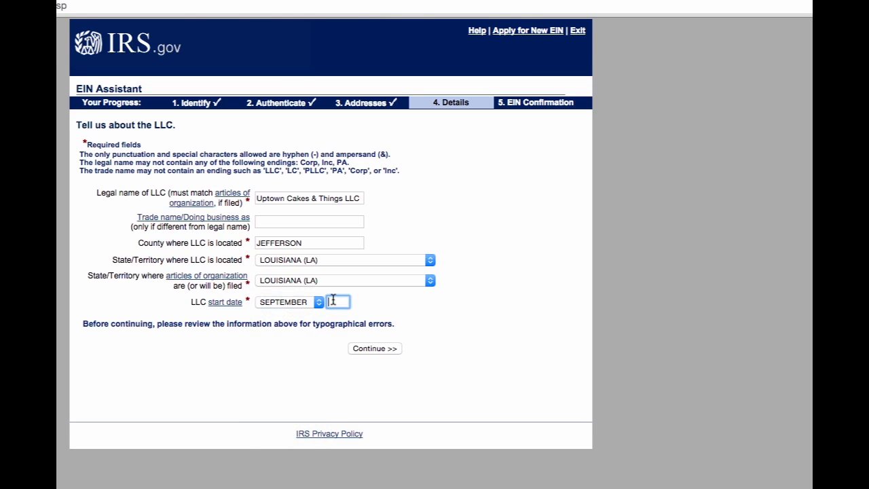
{"action": "type", "text": "5"}
{"action": "left_click", "coordinate": [282, 343]}
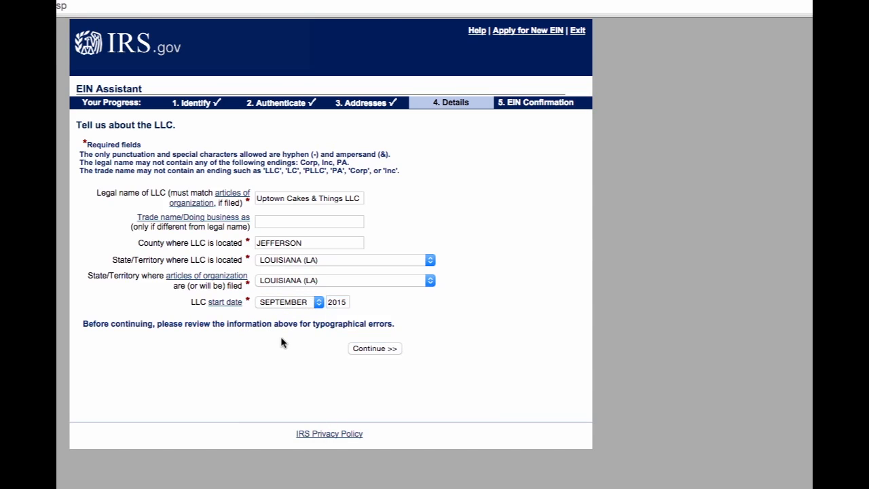
{"action": "left_click", "coordinate": [381, 349]}
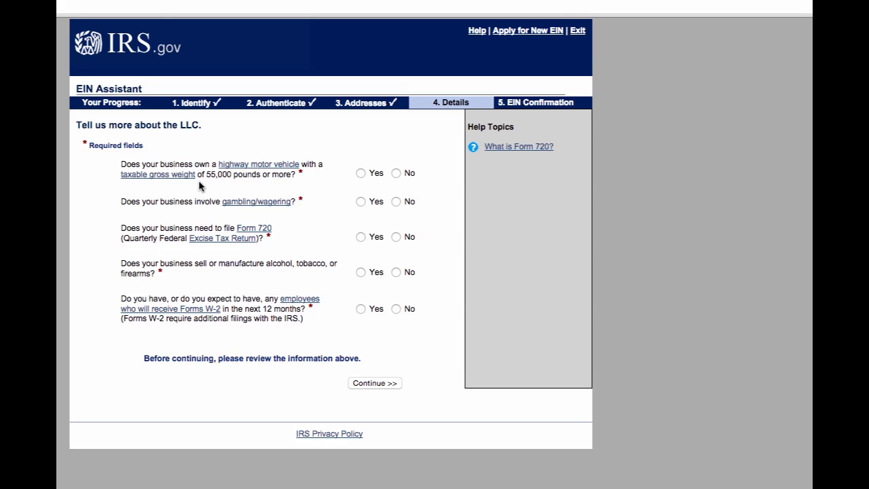
Answer No to the questions on highway vehicles, gambling, Form 720, alcohol/tobacco/firearms and W-2 employees, and submit the answers.
{"action": "left_click", "coordinate": [396, 174]}
{"action": "left_click", "coordinate": [396, 201]}
{"action": "left_click", "coordinate": [396, 237]}
{"action": "left_click", "coordinate": [396, 272]}
{"action": "left_click", "coordinate": [396, 309]}
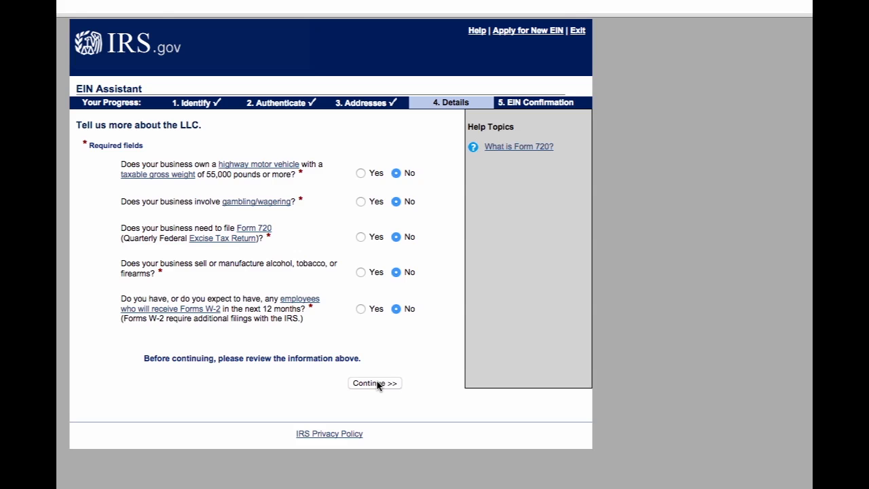
{"action": "left_click", "coordinate": [374, 383]}
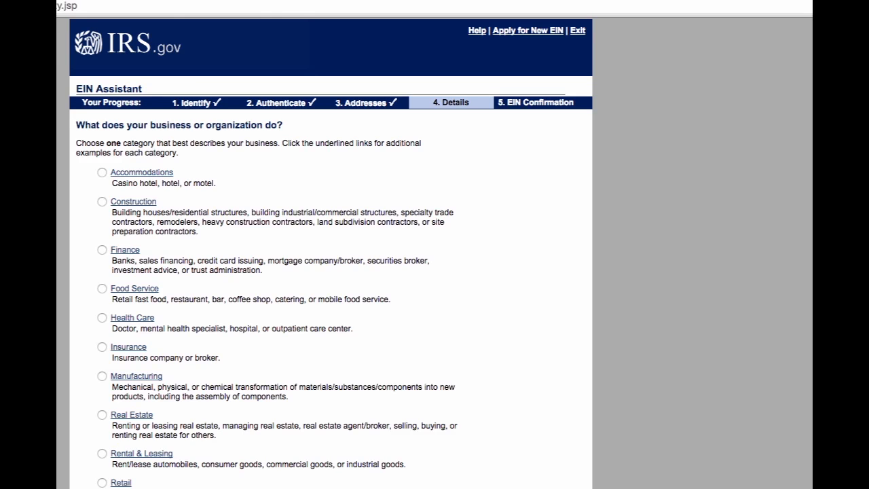
Choose Food Service as the business category with Catering service as the primary activity, and submit the choice.
{"action": "left_click", "coordinate": [103, 289]}
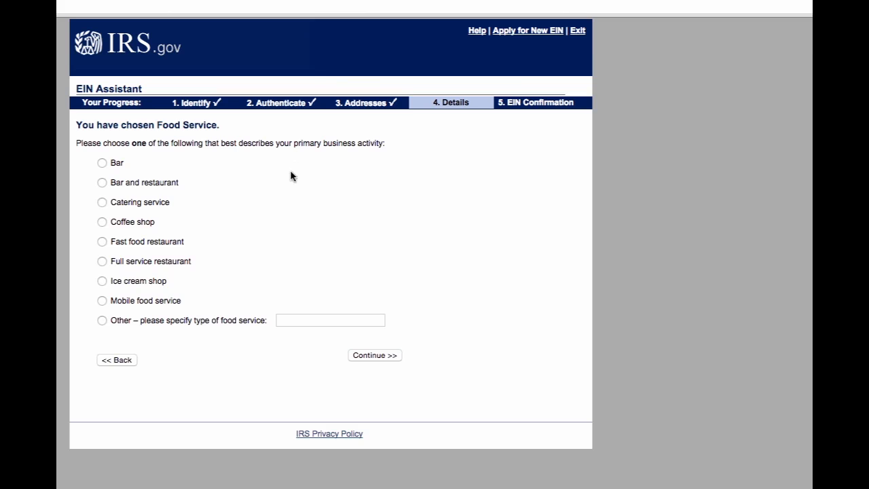
{"action": "left_click", "coordinate": [102, 206]}
{"action": "left_click", "coordinate": [391, 357]}
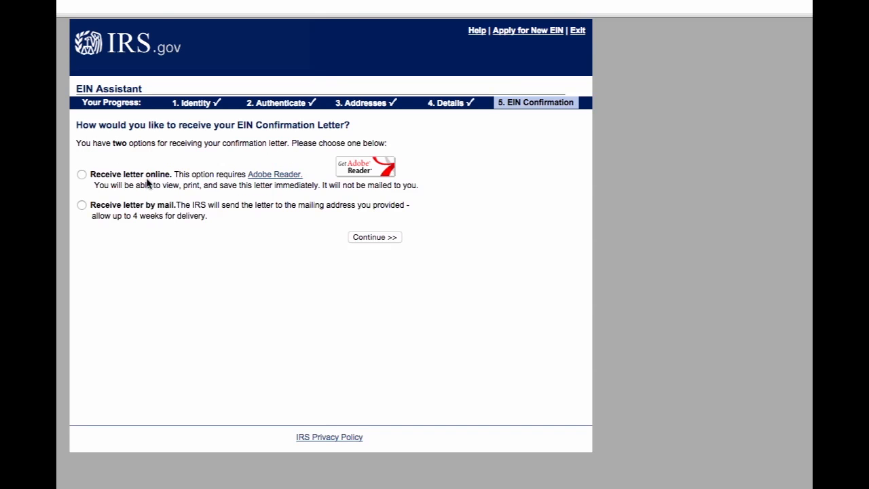
Choose to receive the EIN confirmation letter online.
{"action": "left_click", "coordinate": [82, 175]}
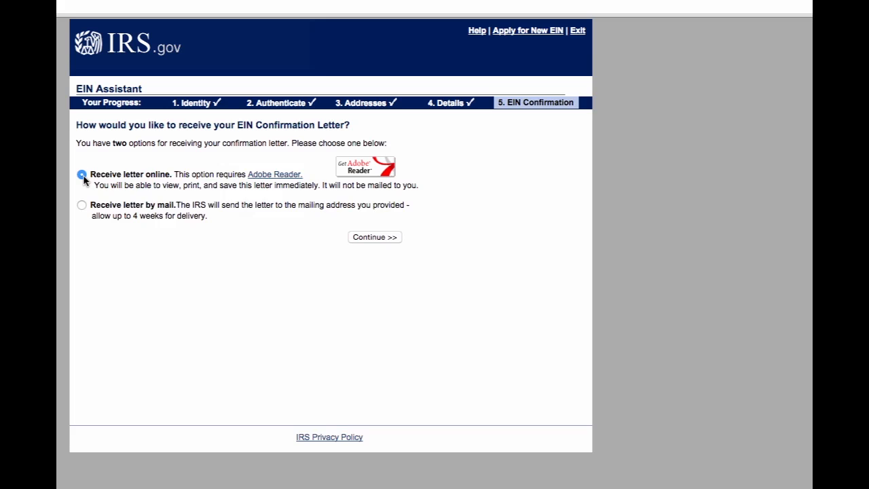